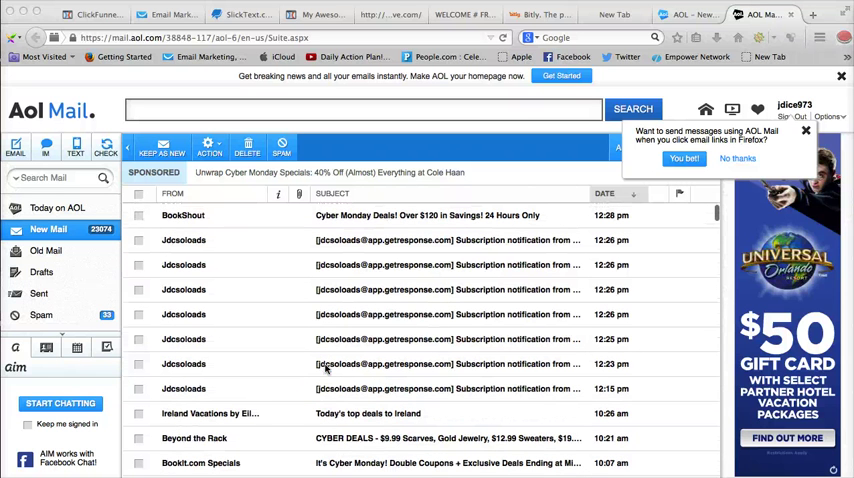
# Bring the 1:09–1:16 pm Jdcsoloads GetResponse subscription notifications into view in the inbox.
pyautogui.click(344, 369)
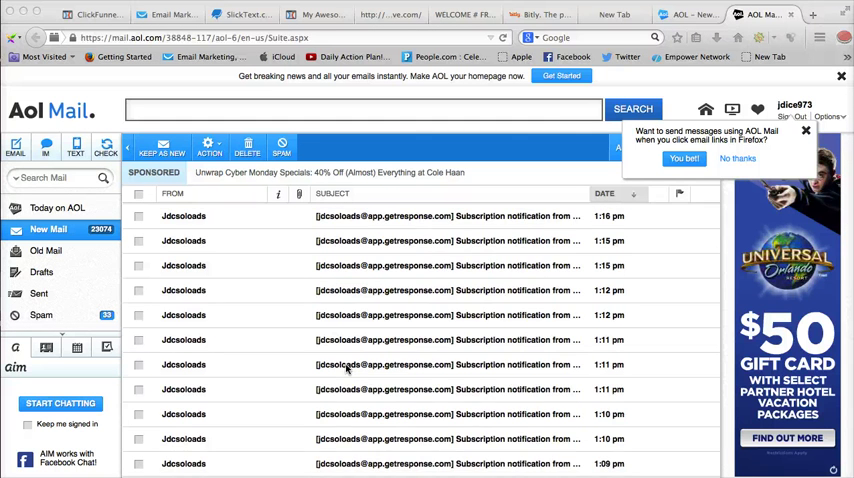
# Check for new mail twice and show the inbox top, up to the 3:08 pm Porsche Newsletter.
pyautogui.click(360, 366)
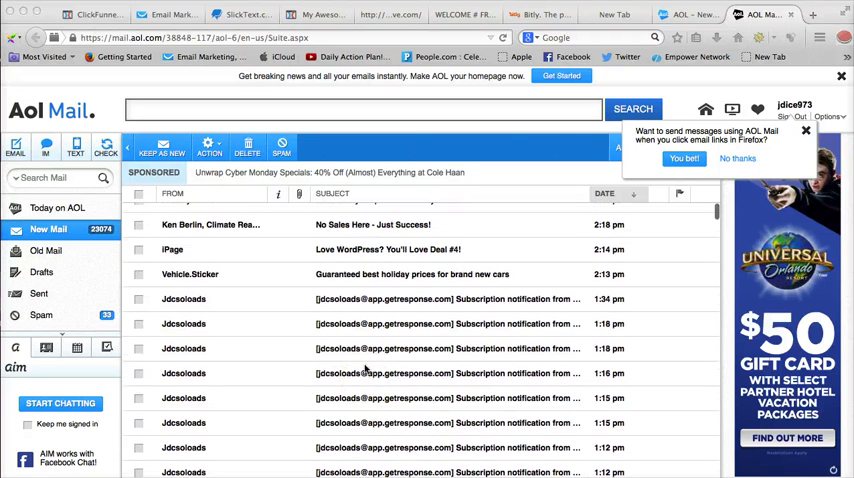
pyautogui.click(381, 366)
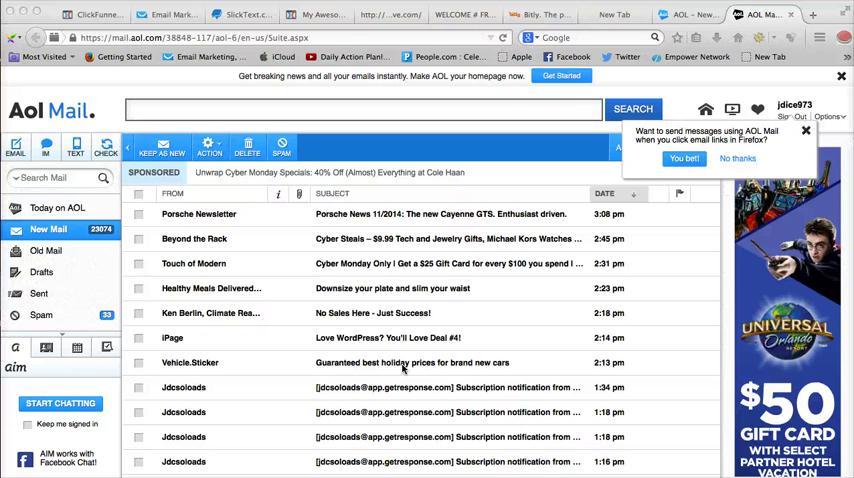
pyautogui.click(404, 369)
pyautogui.scroll(-2, 403, 369)
pyautogui.scroll(-3, 403, 369)
pyautogui.scroll(-3, 403, 369)
pyautogui.scroll(-1, 403, 369)
pyautogui.scroll(-2, 403, 369)
pyautogui.scroll(-1, 403, 369)
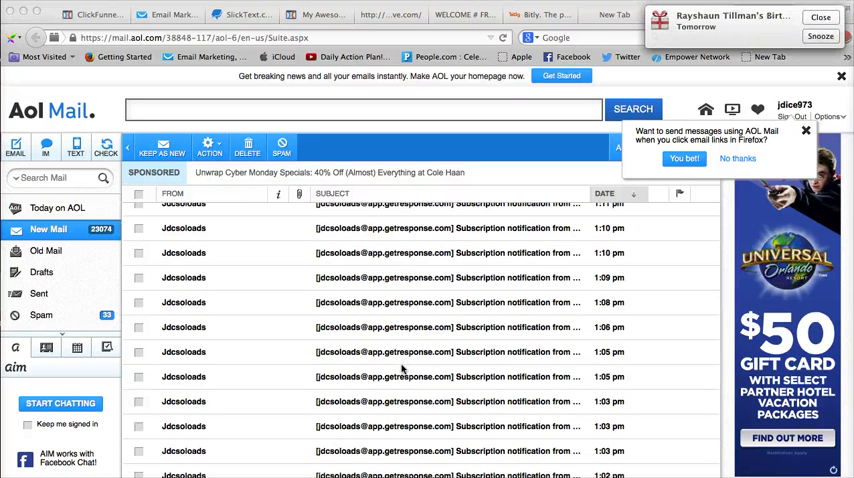
pyautogui.scroll(-2, 403, 369)
pyautogui.scroll(-2, 403, 369)
pyautogui.scroll(-2, 403, 369)
pyautogui.scroll(-1, 403, 369)
pyautogui.scroll(-1, 403, 369)
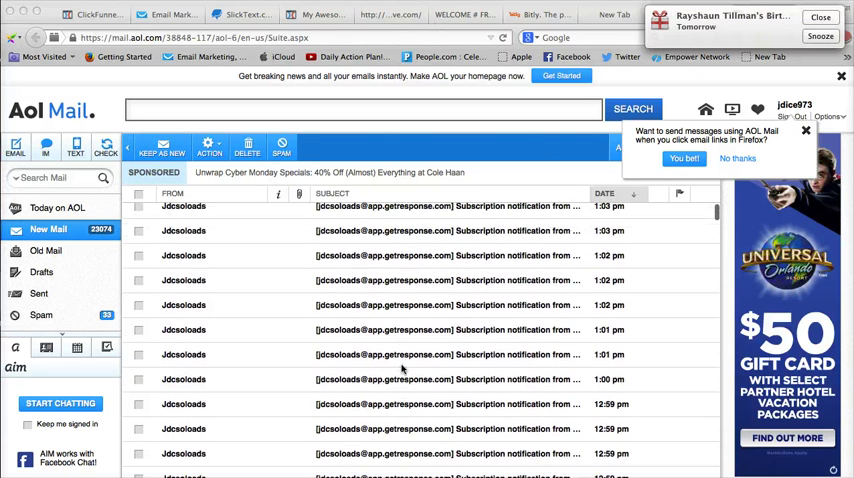
pyautogui.scroll(-4, 403, 369)
pyautogui.scroll(-1, 403, 369)
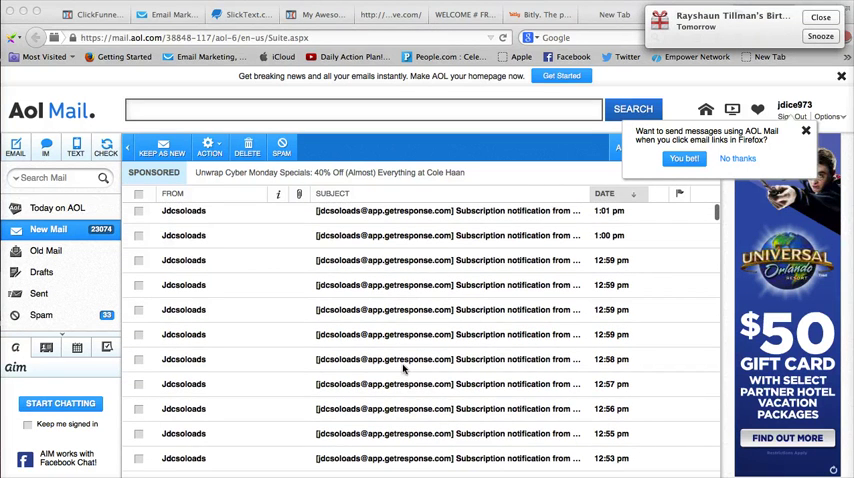
pyautogui.scroll(-2, 403, 369)
pyautogui.scroll(-1, 403, 369)
pyautogui.scroll(-1, 403, 369)
pyautogui.scroll(-2, 403, 369)
pyautogui.scroll(-2, 403, 369)
pyautogui.scroll(-1, 425, 369)
pyautogui.scroll(-4, 427, 369)
pyautogui.scroll(-1, 444, 369)
pyautogui.scroll(-1, 446, 369)
pyautogui.scroll(-1, 446, 369)
pyautogui.scroll(-3, 446, 369)
pyautogui.scroll(-2, 458, 369)
pyautogui.scroll(-2, 463, 369)
pyautogui.scroll(-1, 463, 369)
pyautogui.scroll(-1, 463, 369)
pyautogui.scroll(-1, 463, 369)
pyautogui.scroll(-1, 463, 369)
pyautogui.scroll(-2, 463, 369)
pyautogui.scroll(-1, 463, 369)
pyautogui.scroll(-2, 463, 369)
pyautogui.scroll(-2, 463, 369)
pyautogui.scroll(-2, 463, 369)
pyautogui.scroll(-2, 463, 369)
pyautogui.scroll(-1, 463, 369)
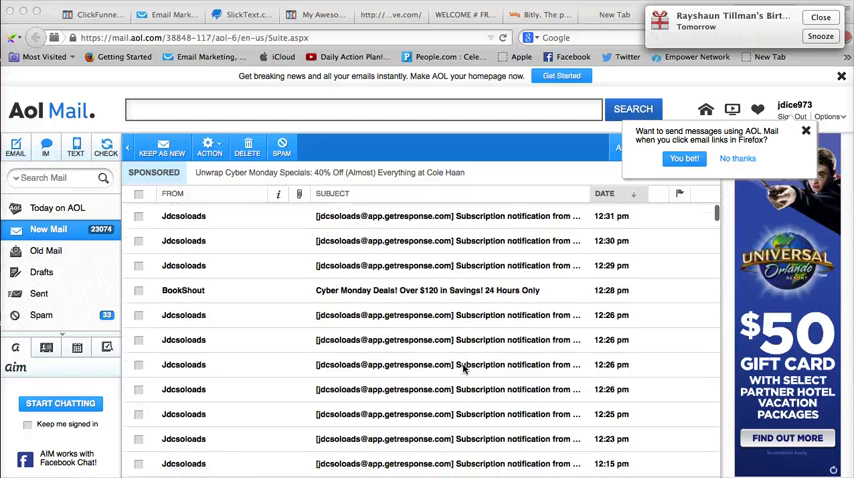
pyautogui.scroll(-3, 463, 369)
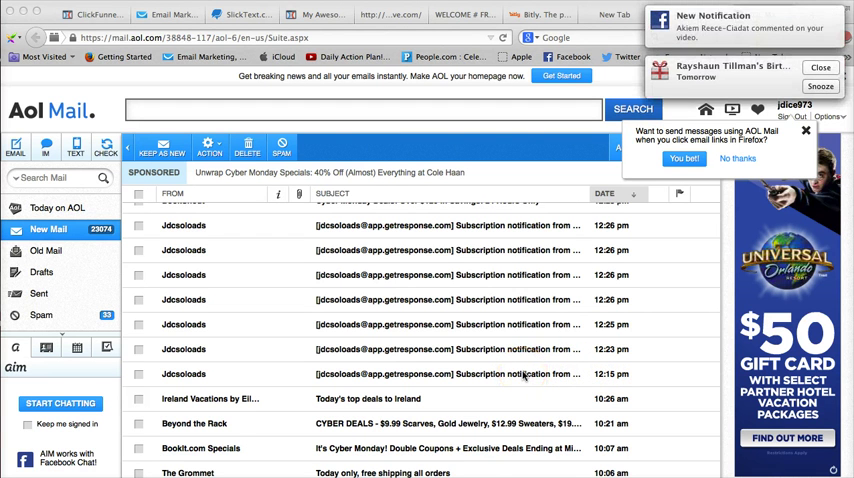
pyautogui.scroll(5, 470, 360)
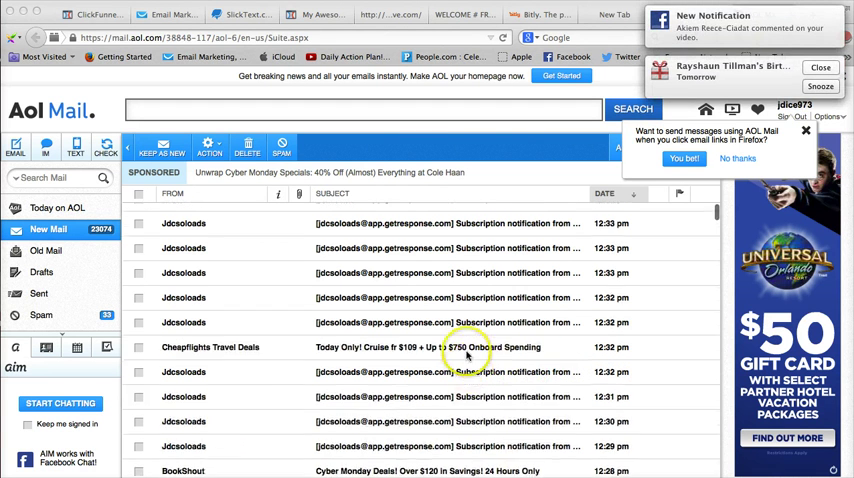
pyautogui.scroll(2, 425, 360)
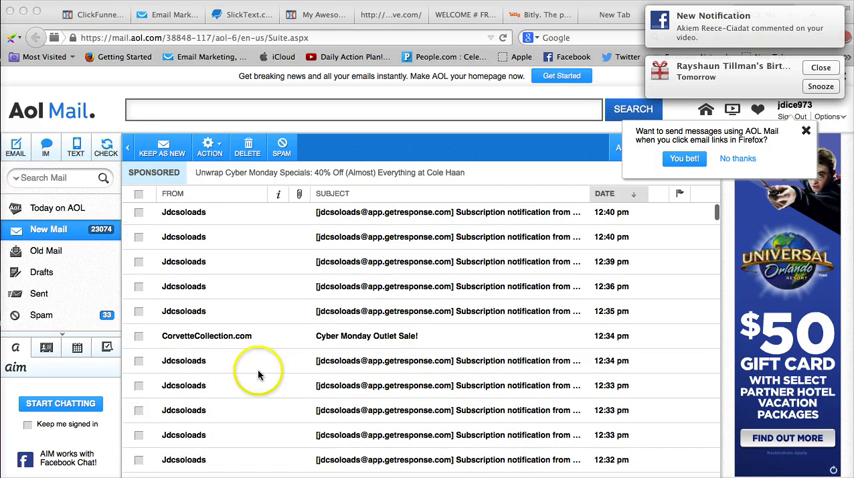
pyautogui.scroll(3, 259, 374)
pyautogui.scroll(2, 259, 374)
pyautogui.scroll(2, 259, 374)
pyautogui.scroll(2, 259, 374)
pyautogui.scroll(2, 259, 374)
pyautogui.scroll(2, 259, 374)
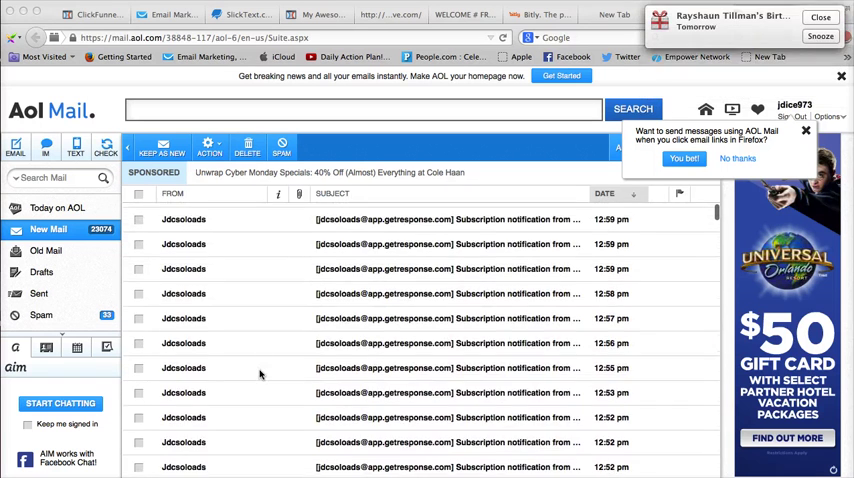
pyautogui.scroll(2, 260, 374)
pyautogui.scroll(2, 260, 374)
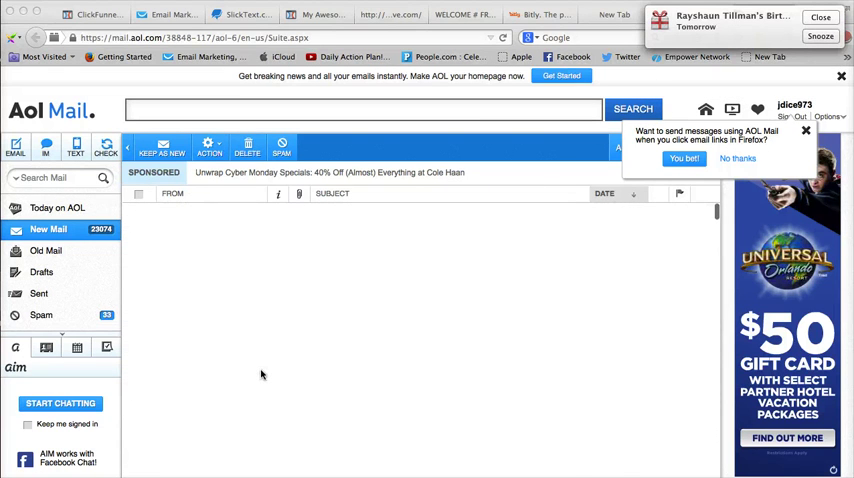
pyautogui.scroll(2, 261, 374)
pyautogui.scroll(2, 263, 375)
pyautogui.scroll(2, 263, 375)
pyautogui.scroll(-1, 269, 375)
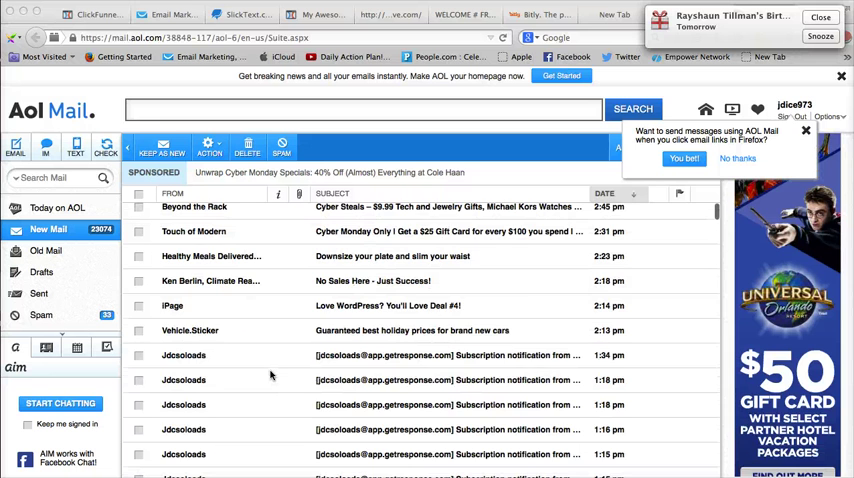
pyautogui.scroll(1, 271, 376)
pyautogui.scroll(-2, 270, 375)
pyautogui.scroll(-3, 270, 375)
pyautogui.scroll(-3, 270, 375)
pyautogui.scroll(-2, 270, 375)
pyautogui.scroll(-3, 270, 375)
pyautogui.scroll(-3, 270, 375)
pyautogui.scroll(-3, 271, 375)
pyautogui.scroll(-1, 273, 376)
pyautogui.scroll(-3, 273, 376)
pyautogui.scroll(-2, 273, 376)
pyautogui.scroll(-2, 273, 376)
pyautogui.scroll(-2, 273, 376)
pyautogui.scroll(-2, 273, 376)
pyautogui.scroll(-2, 273, 376)
pyautogui.scroll(-3, 273, 376)
pyautogui.scroll(-1, 273, 376)
pyautogui.scroll(-1, 273, 376)
pyautogui.scroll(-3, 273, 376)
pyautogui.scroll(-3, 273, 376)
pyautogui.scroll(-1, 273, 376)
pyautogui.scroll(-2, 273, 376)
pyautogui.scroll(-2, 273, 376)
pyautogui.scroll(-3, 273, 376)
pyautogui.scroll(10, 273, 376)
pyautogui.scroll(1, 275, 376)
pyautogui.scroll(2, 275, 376)
pyautogui.scroll(5, 275, 376)
pyautogui.scroll(5, 275, 376)
# Return the inbox to the 12:46–12:51 pm Jdcsoloads notifications near the HARO message.
pyautogui.click(278, 374)
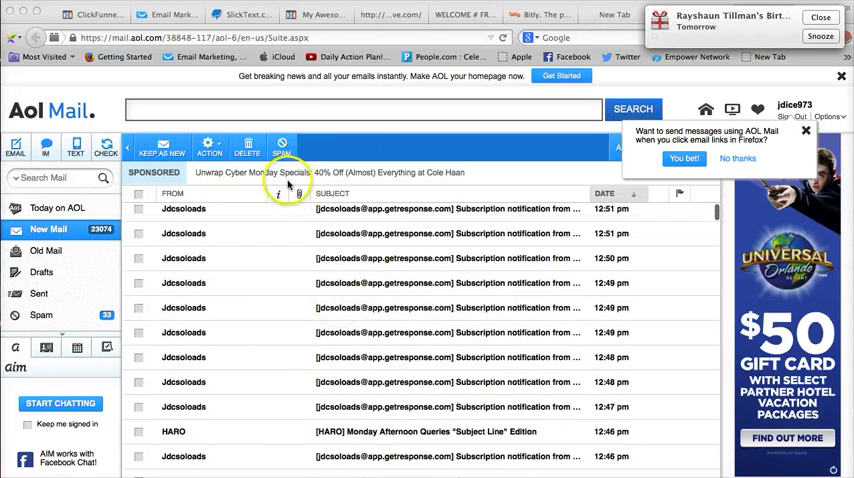
# Run an AOL web search for 'ipas', close the results window and dismiss the suggestions.
pyautogui.click(281, 110)
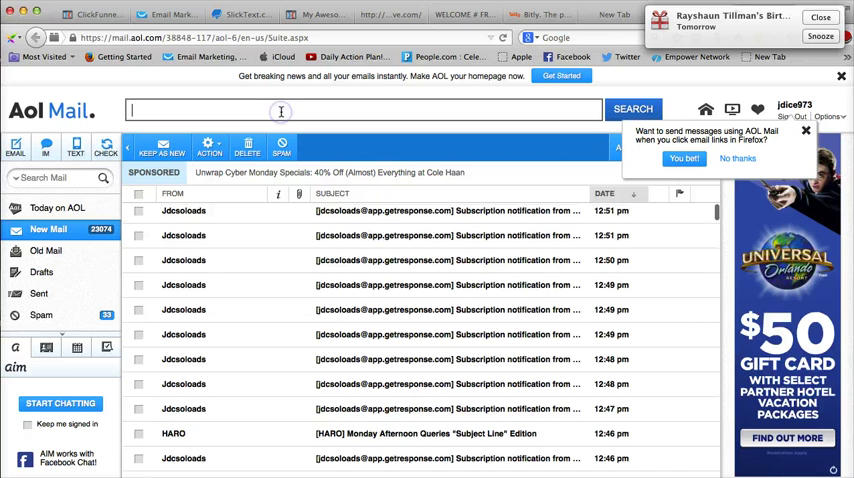
pyautogui.write('ipas')
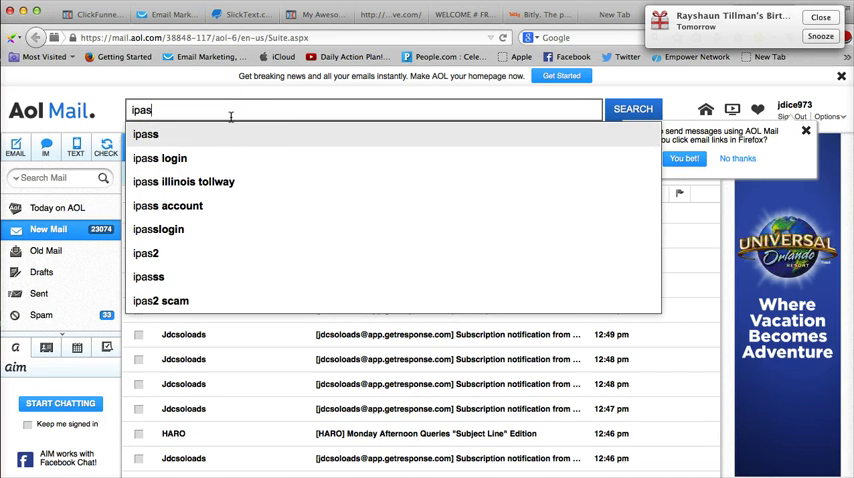
pyautogui.press('Return')
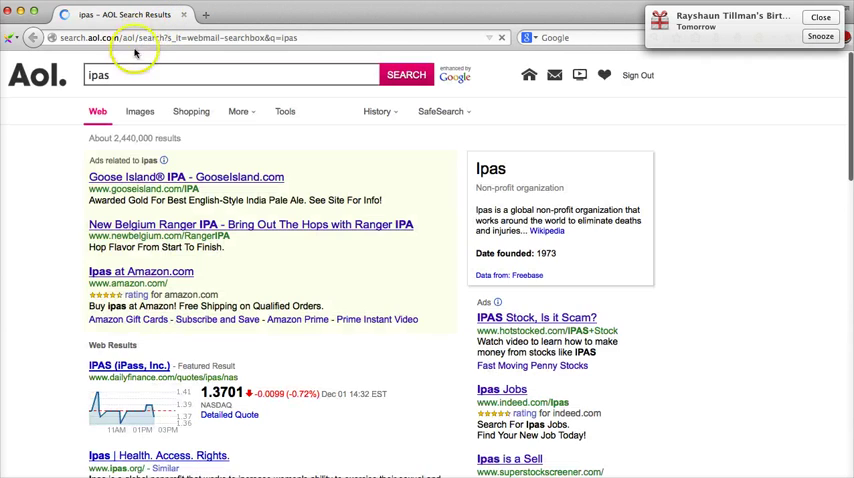
pyautogui.click(9, 11)
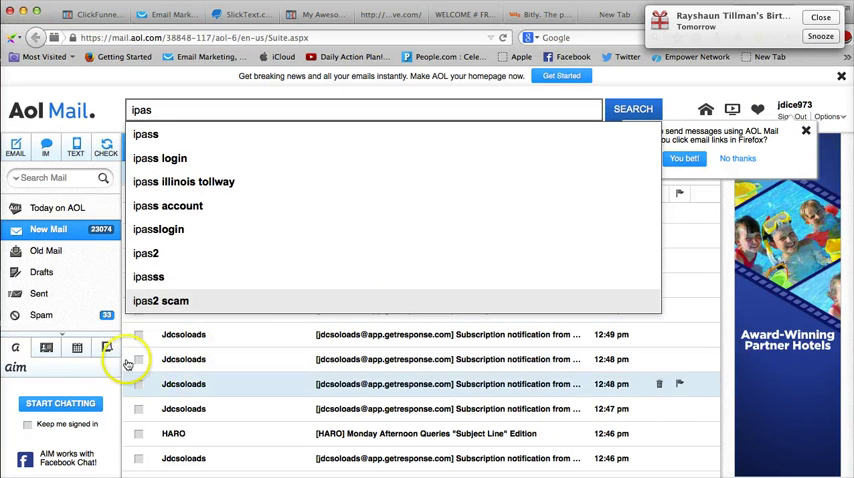
pyautogui.click(728, 345)
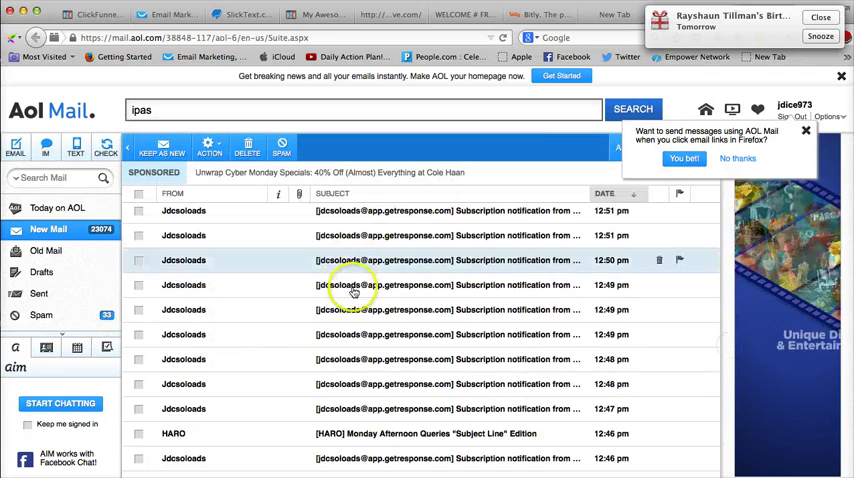